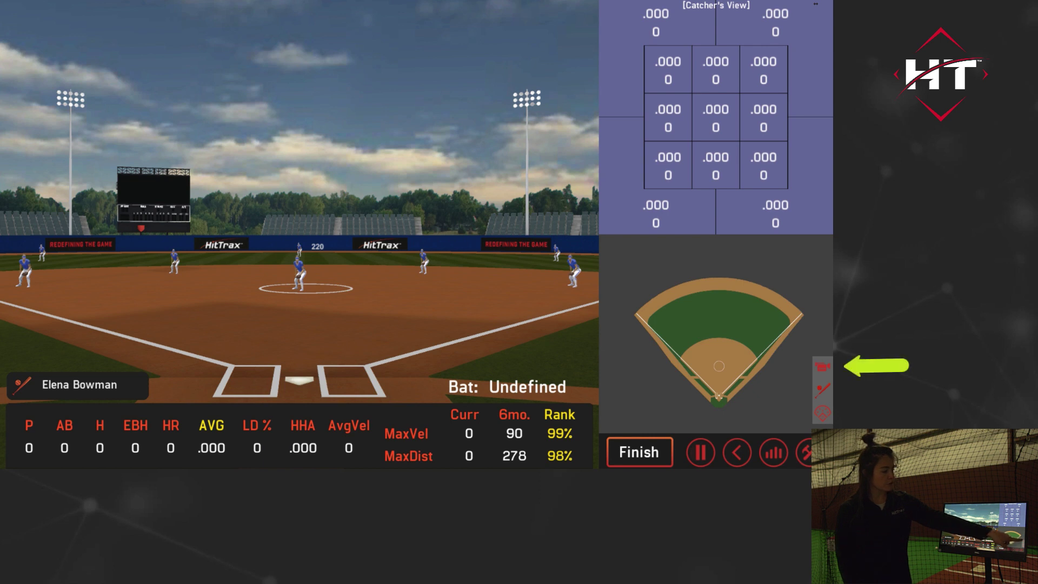
Step: Show the live swing camera view, load the last recorded swing, and enlarge its video to the largest size
click(822, 366)
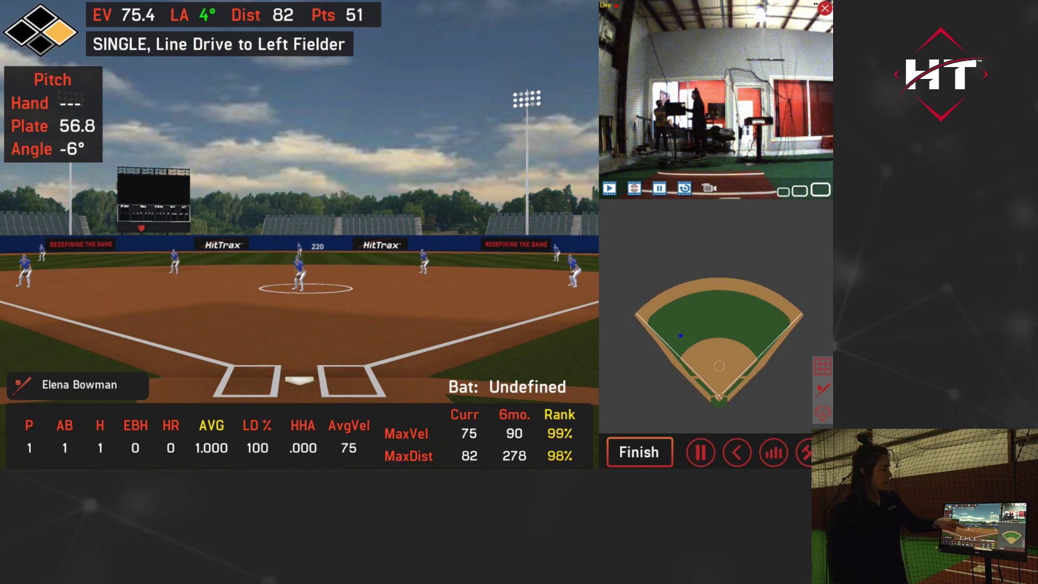
click(634, 188)
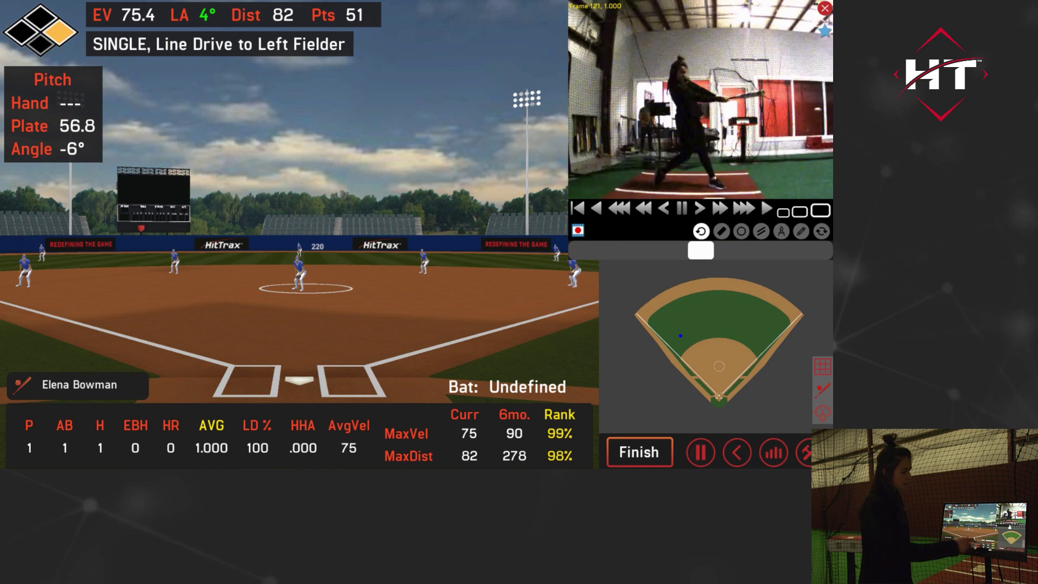
drag(703, 250, 581, 250)
click(819, 210)
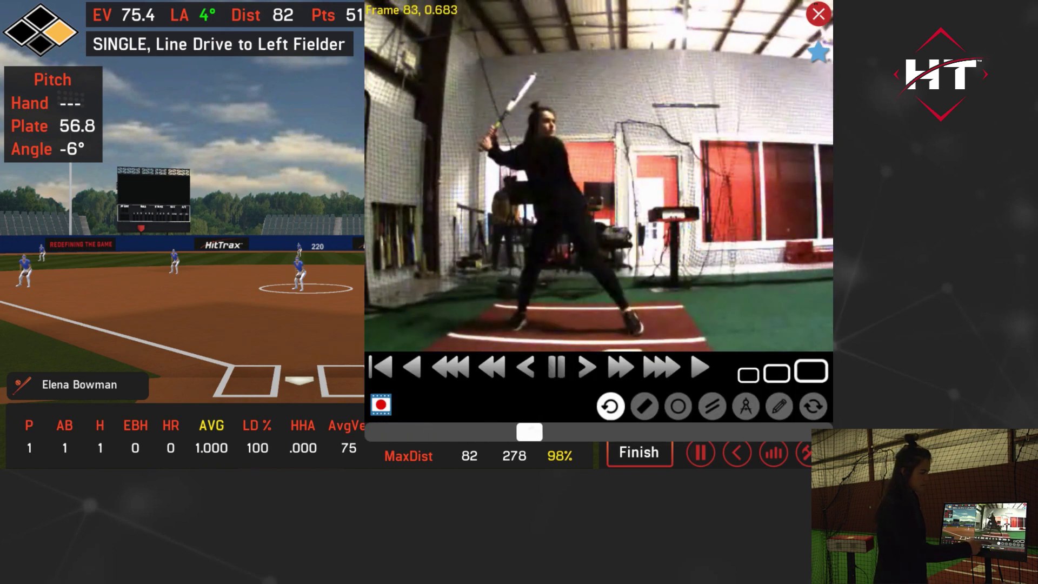
Step: Draw an angle at frame 92 from the batter's head to the front foot and back foot, and scrub through the swing
click(746, 406)
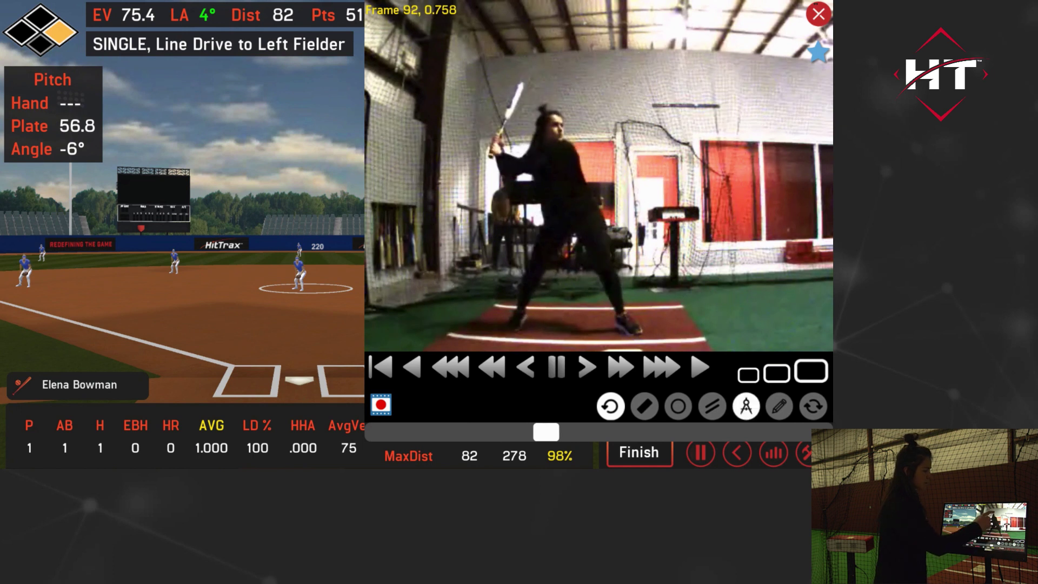
drag(558, 102, 642, 327)
click(511, 333)
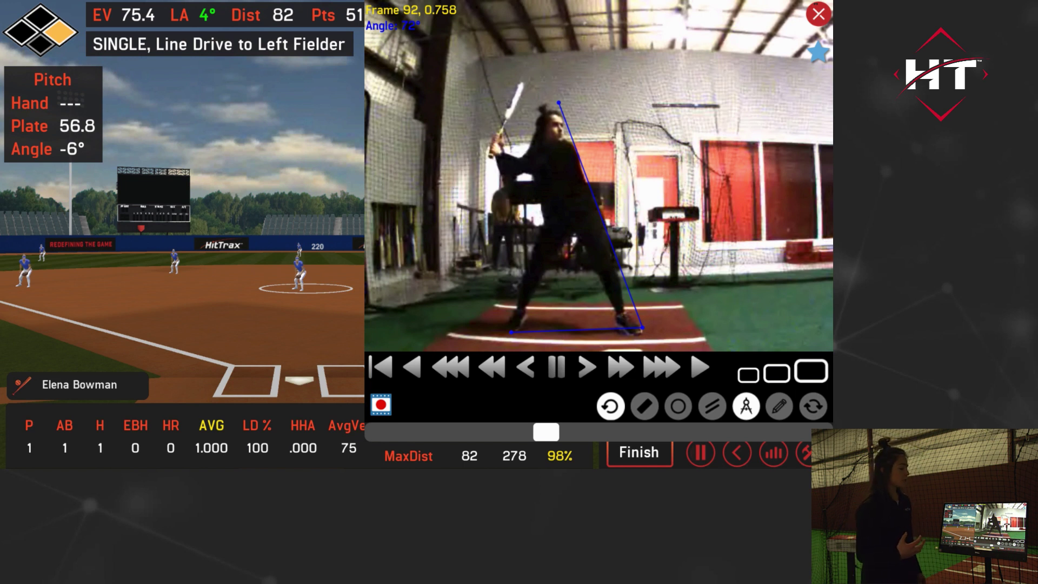
drag(546, 432, 439, 432)
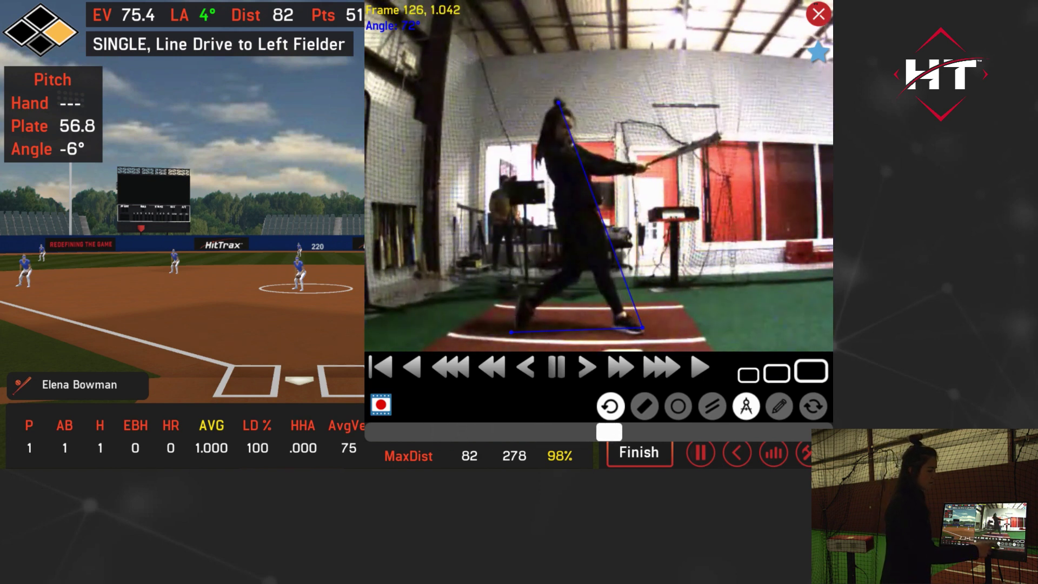
drag(740, 432, 448, 432)
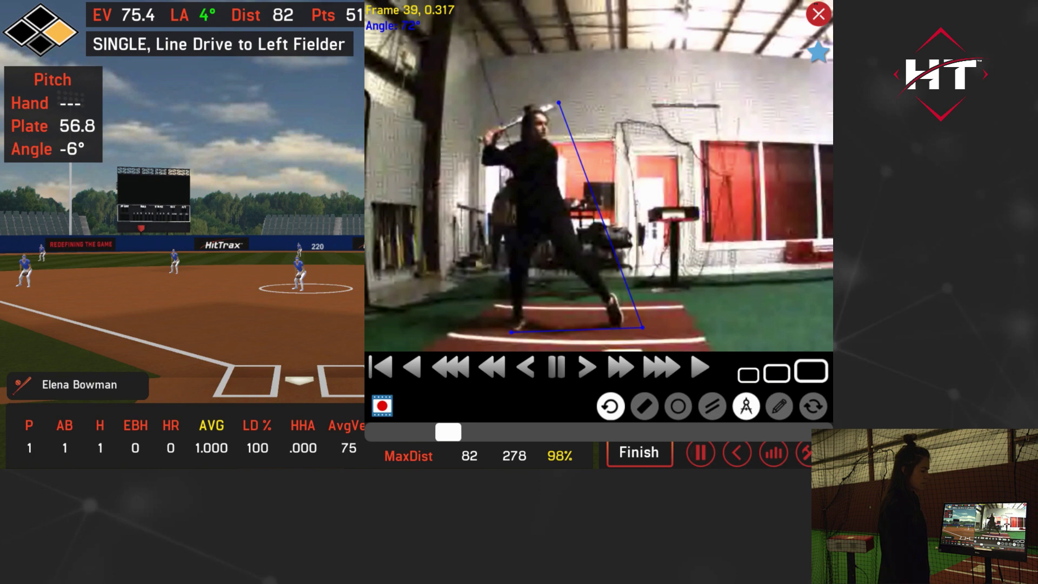
Step: Close the enlarged swing video and add the second listed fastpitch player to the training session as a hitter
click(818, 15)
click(506, 389)
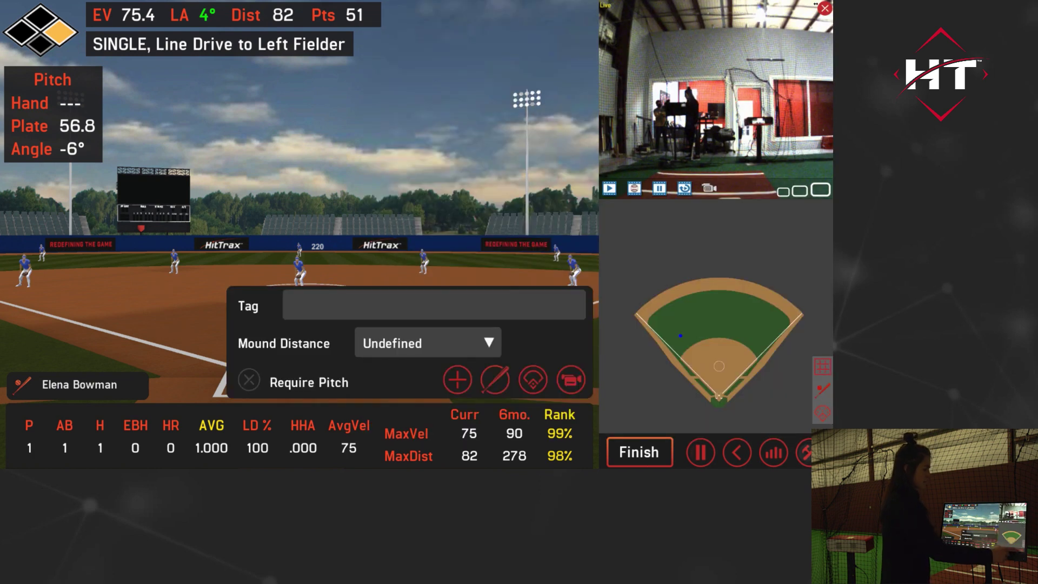
click(457, 380)
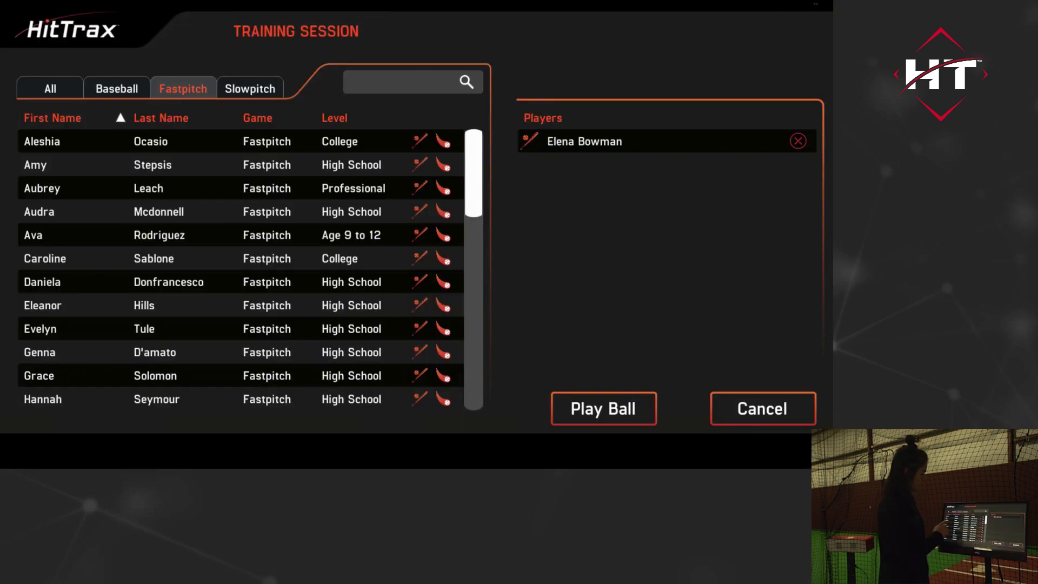
click(154, 165)
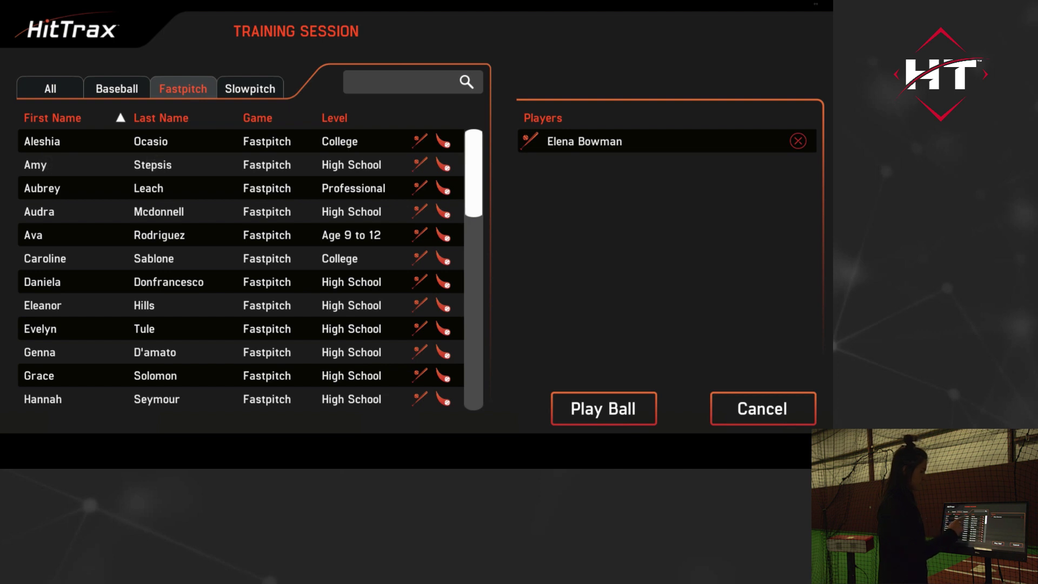
click(604, 408)
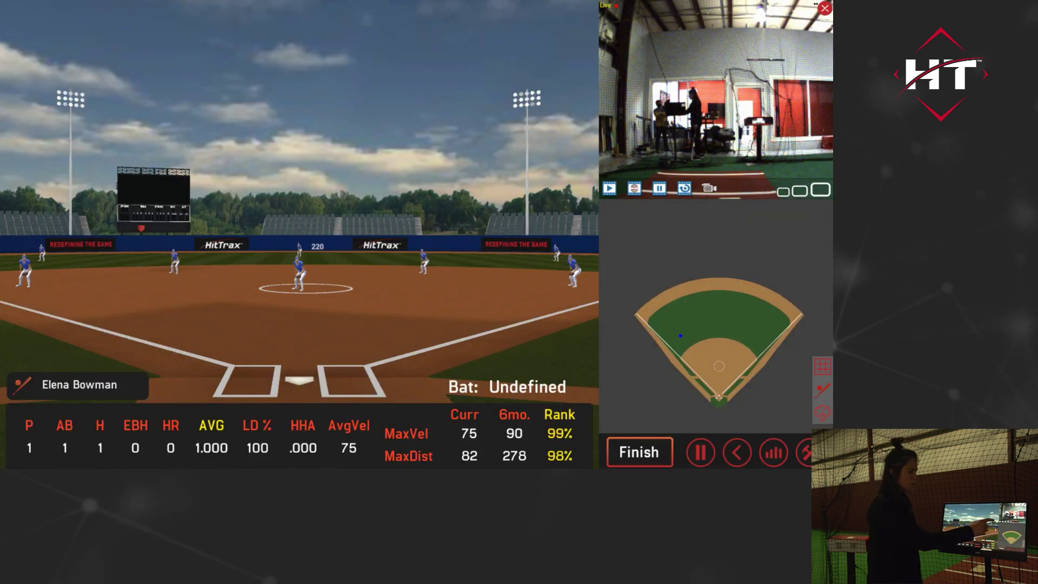
Step: Reload the last recorded swing, scrub through it, and switch the active batter to the newly added player
click(634, 188)
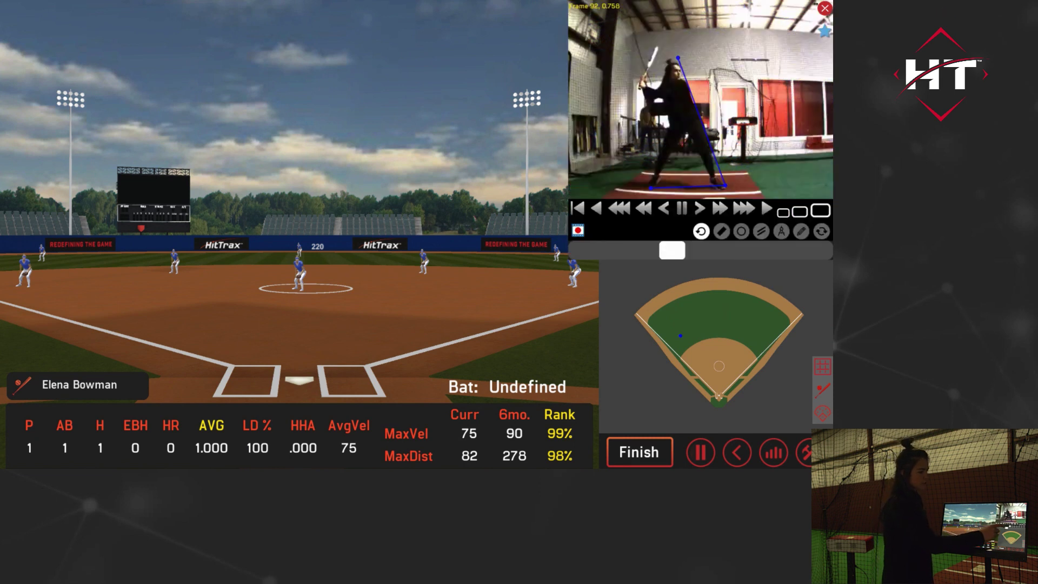
drag(671, 249, 698, 250)
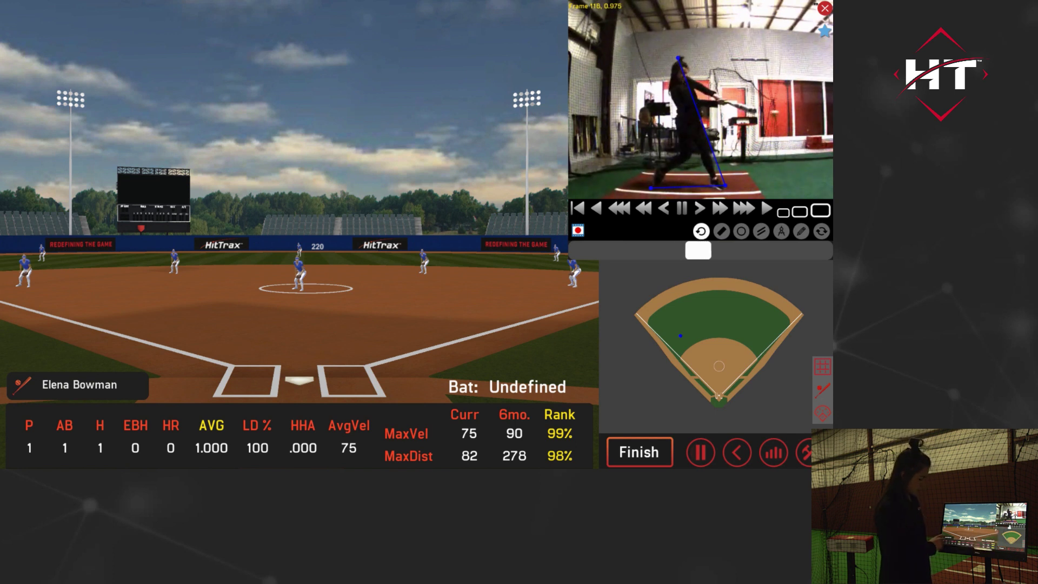
click(77, 384)
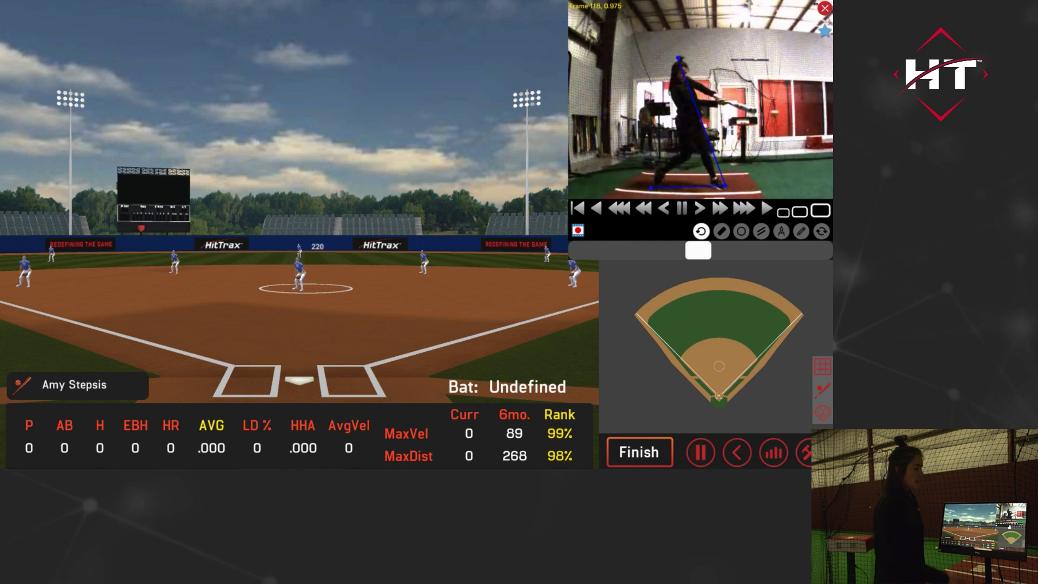
drag(698, 250, 600, 251)
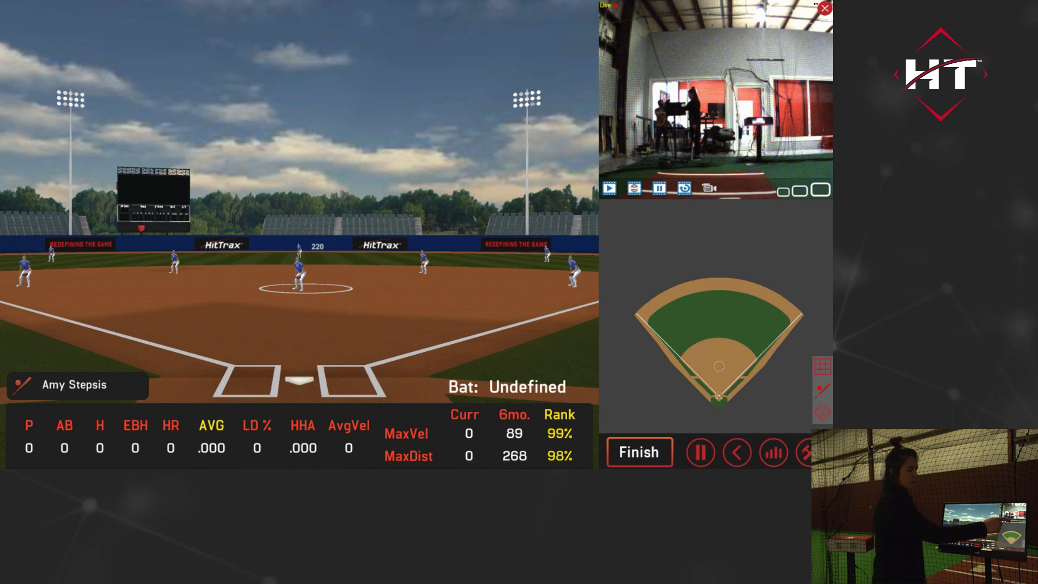
Step: Switch the video feed to the Overhead camera and toggle the automatic video replay option
click(709, 187)
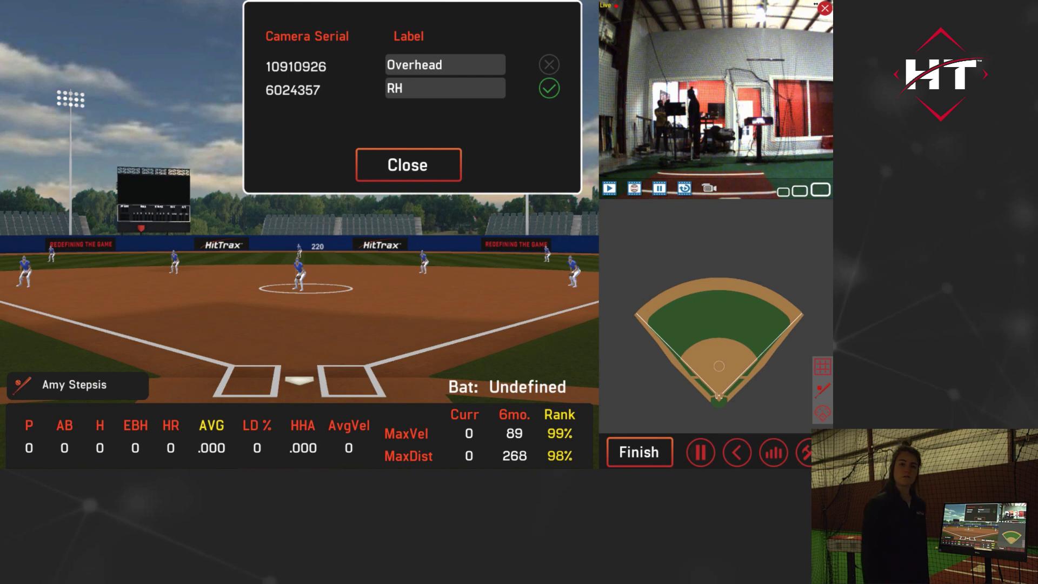
click(549, 64)
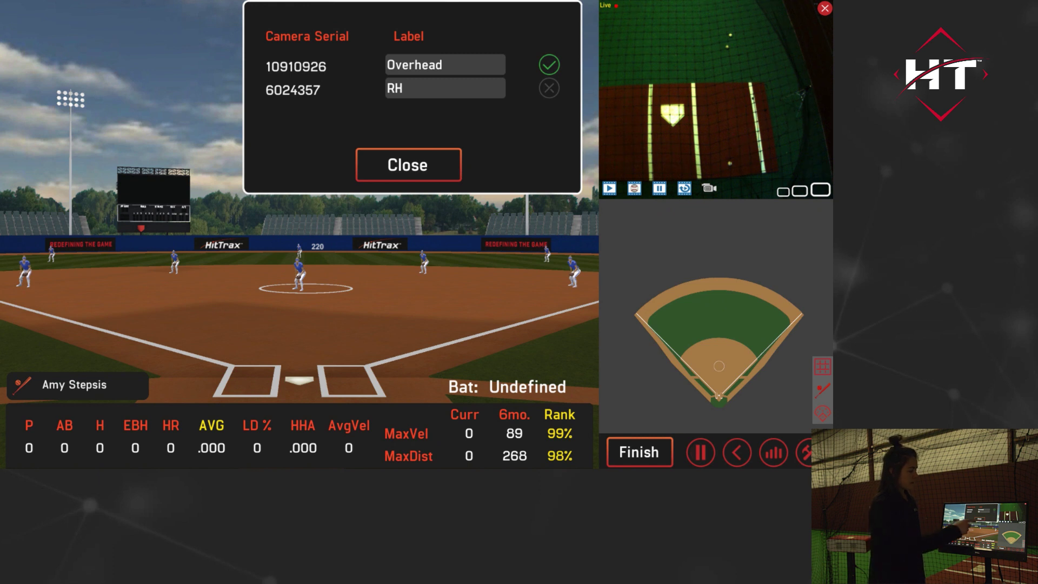
click(408, 164)
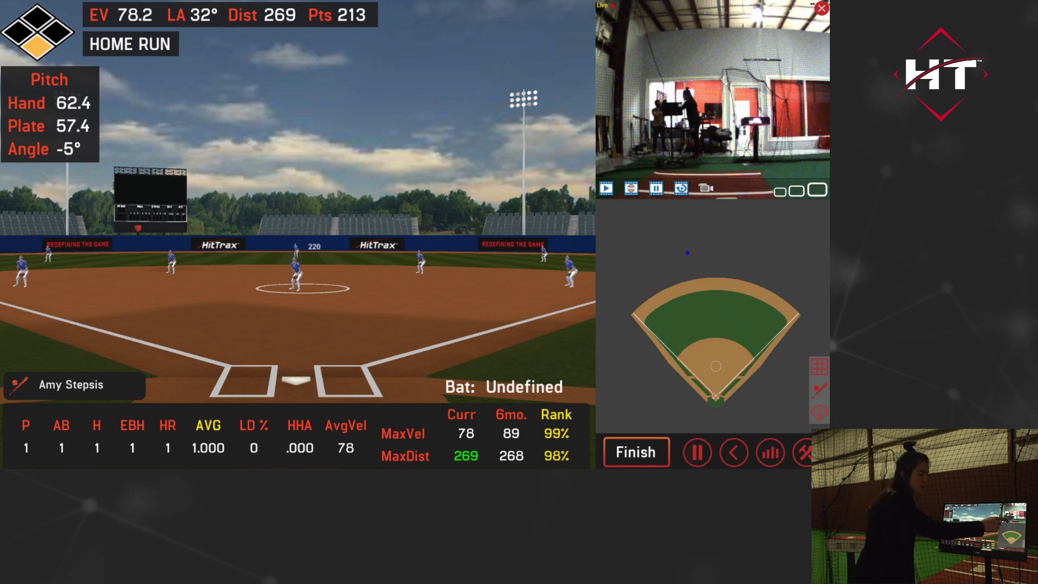
click(681, 188)
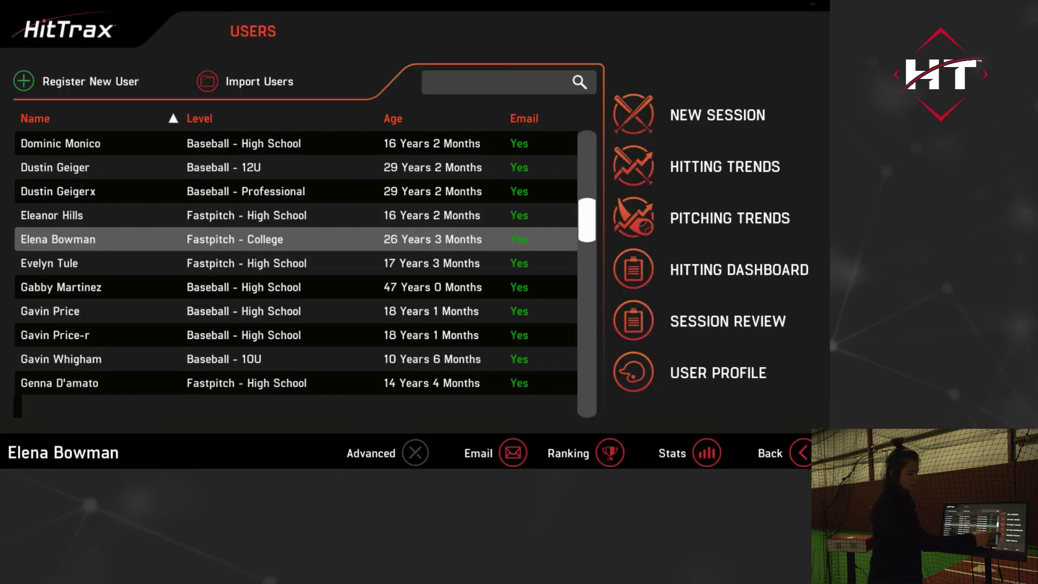
Step: Open the selected player's session review and sort the hitting sessions by average velocity and by maximum velocity, highest first
click(633, 320)
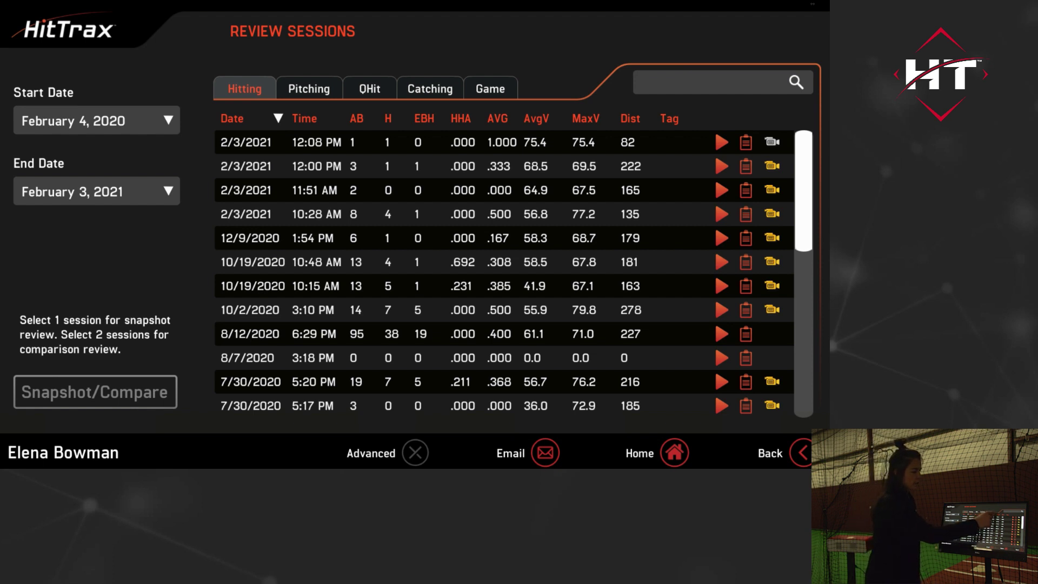
click(586, 118)
click(536, 118)
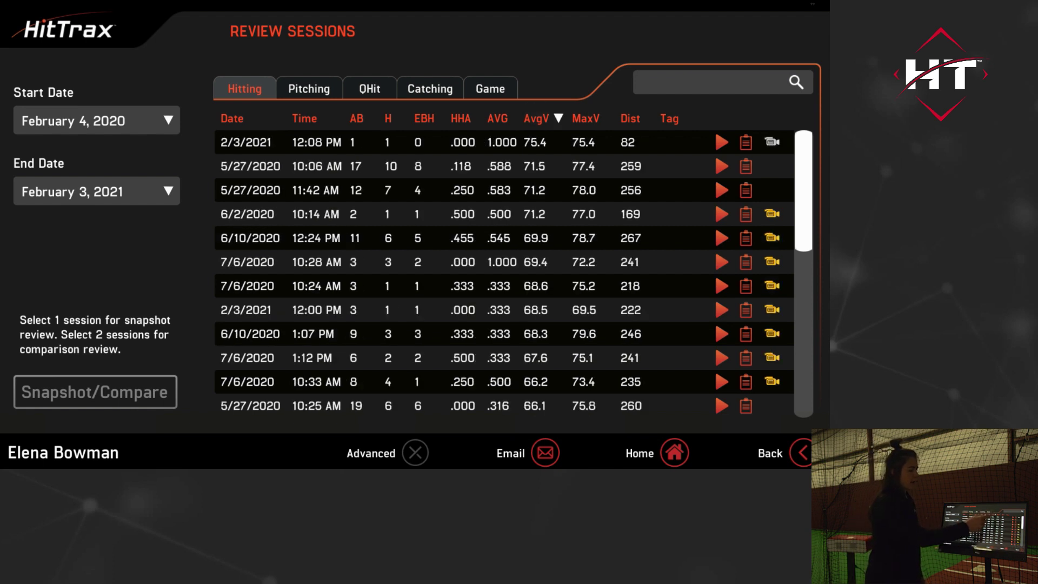
click(585, 119)
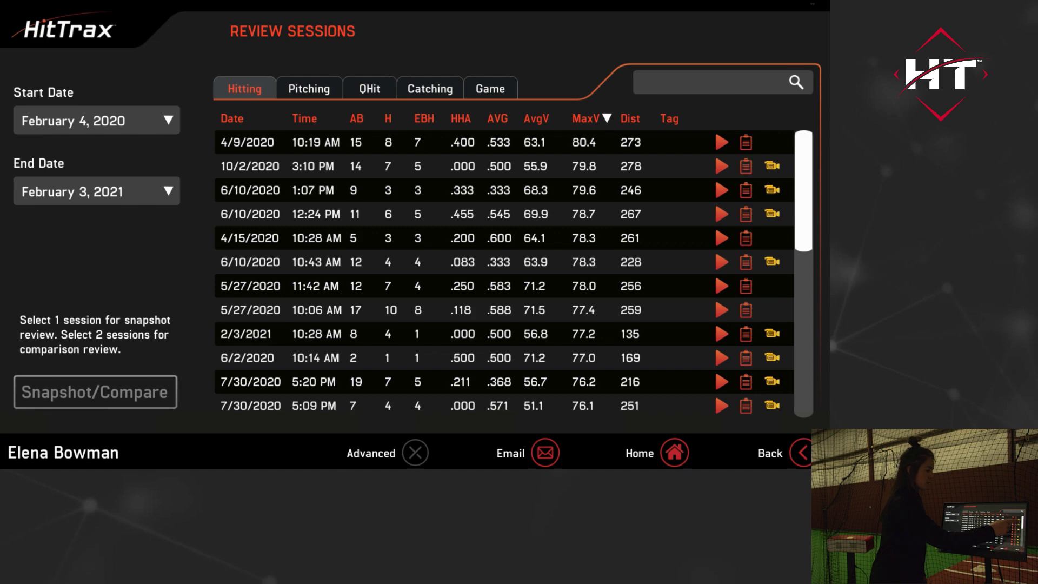
Step: Open the report with videos for the 10/2/2020 3:10 PM session and sort its hits by velocity, highest first
click(774, 165)
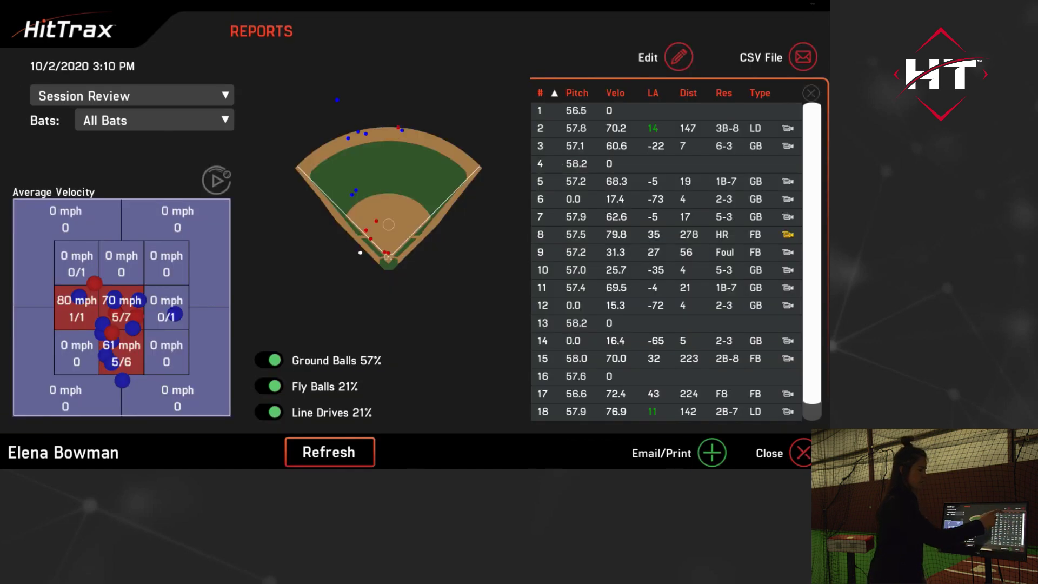
click(616, 92)
click(616, 93)
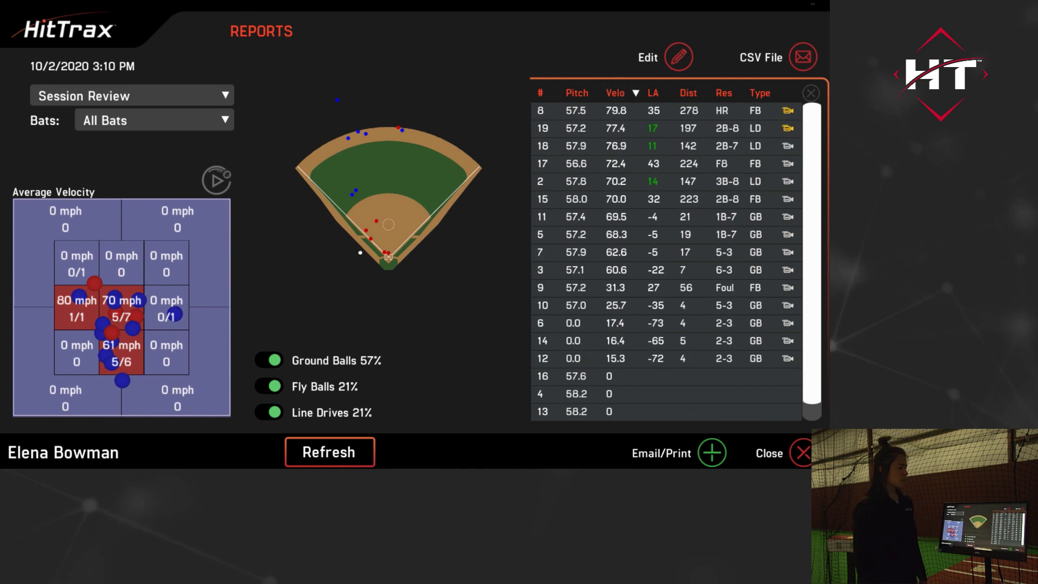
Step: Load the 79.8 mph home run's swing video and sort the session's hits by distance, longest first
click(788, 110)
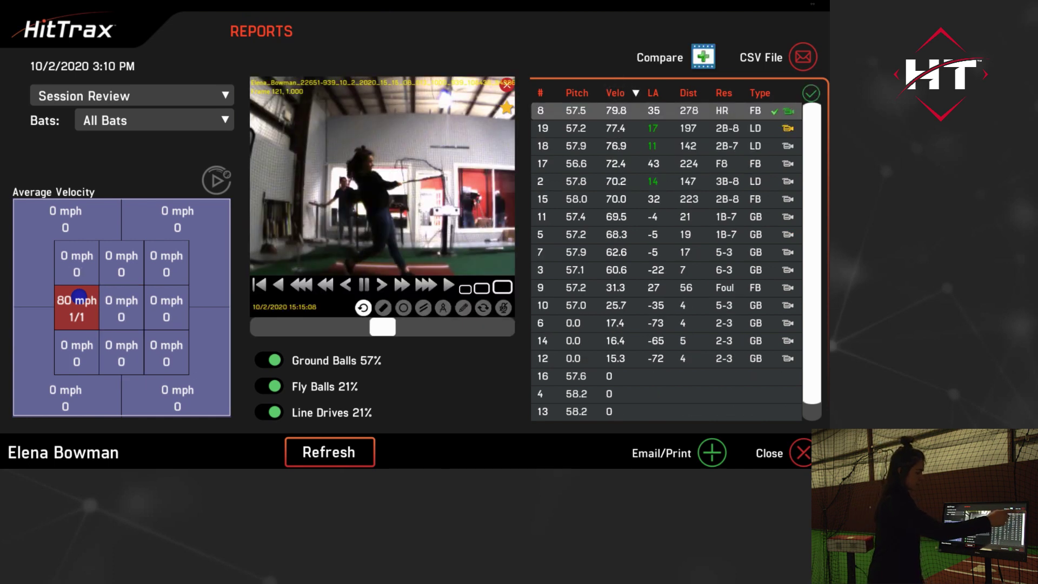
click(689, 93)
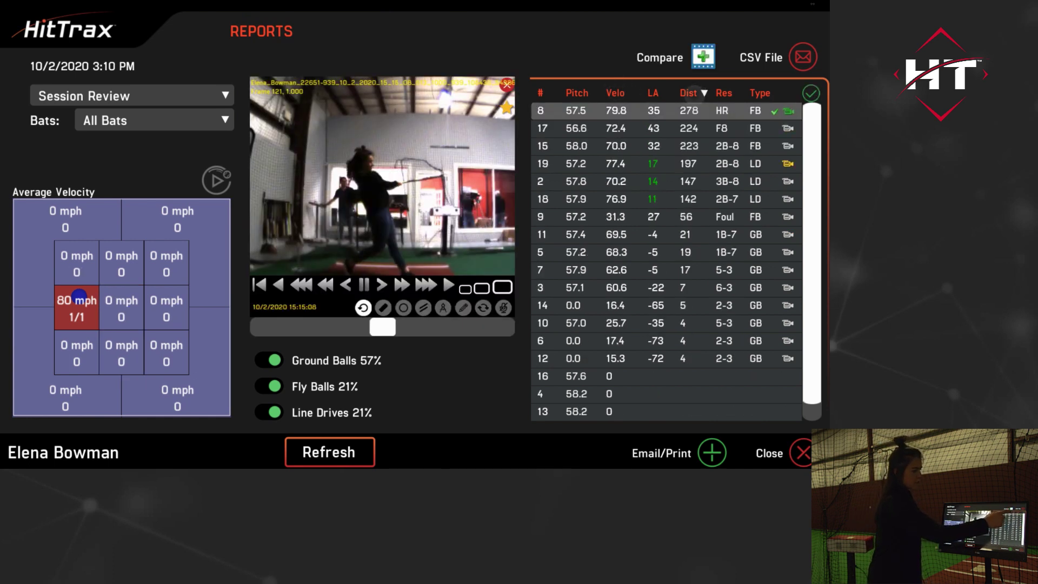
Step: Play the home run swing from its first frame alongside the simulated ball-flight replay, and pause and close the replay
drag(382, 326, 263, 327)
click(216, 180)
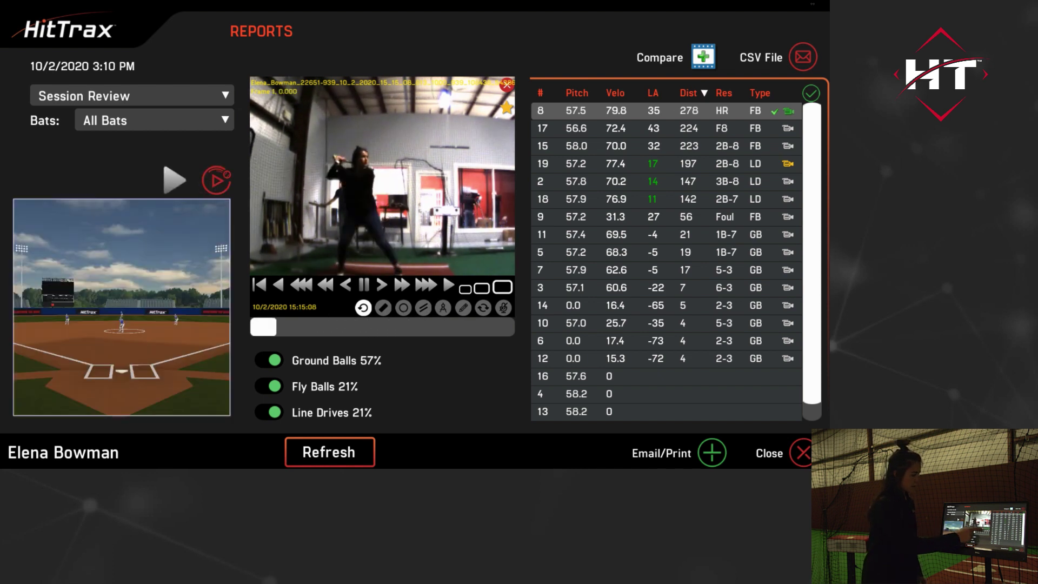
click(448, 285)
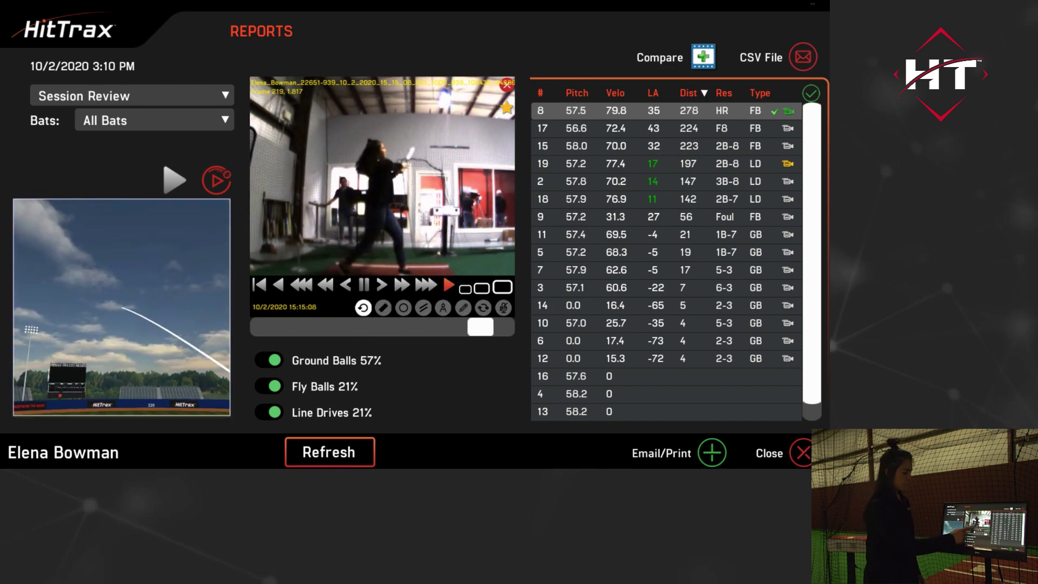
click(364, 284)
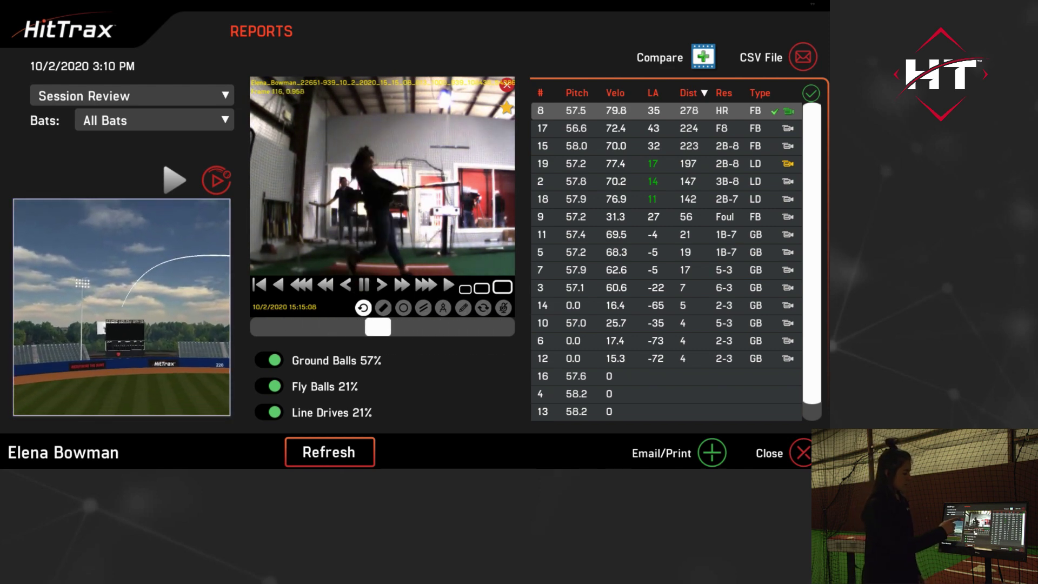
click(216, 180)
Step: Exclude the strike zone's upper and lower rows and the lower outer zones, and refresh the report with this filter
click(317, 439)
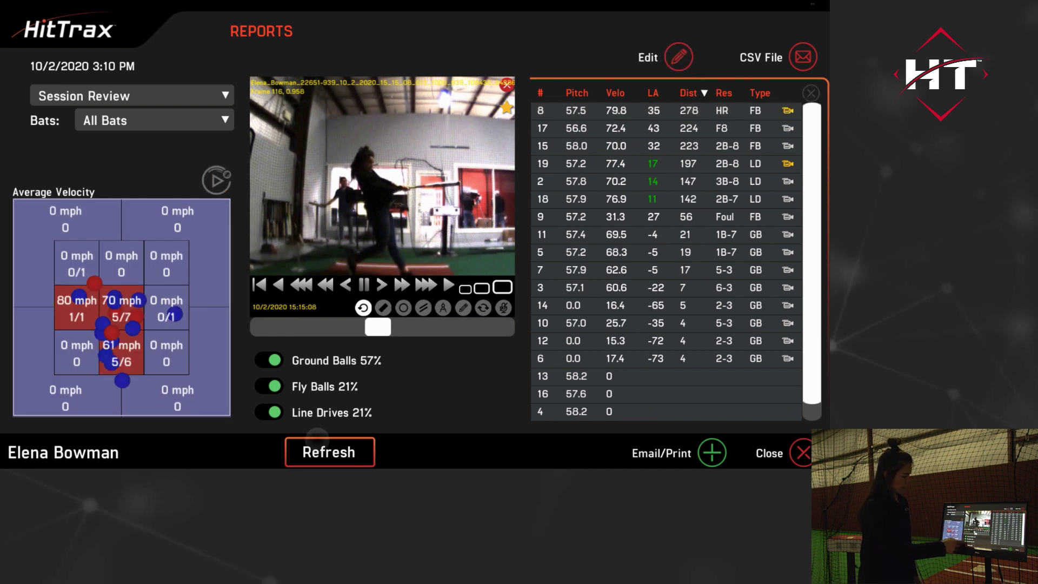
click(80, 299)
click(73, 259)
click(124, 265)
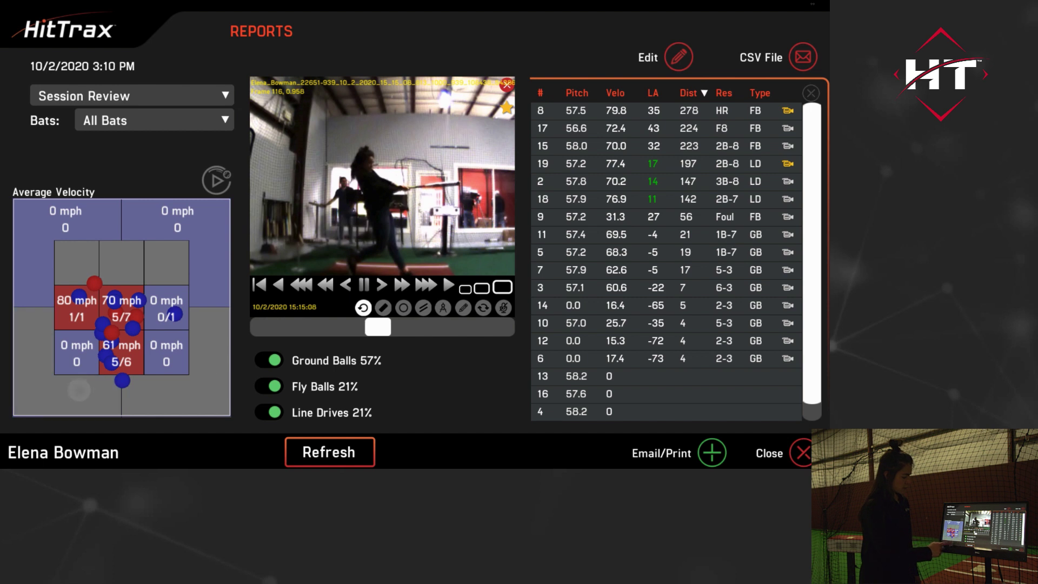
click(332, 454)
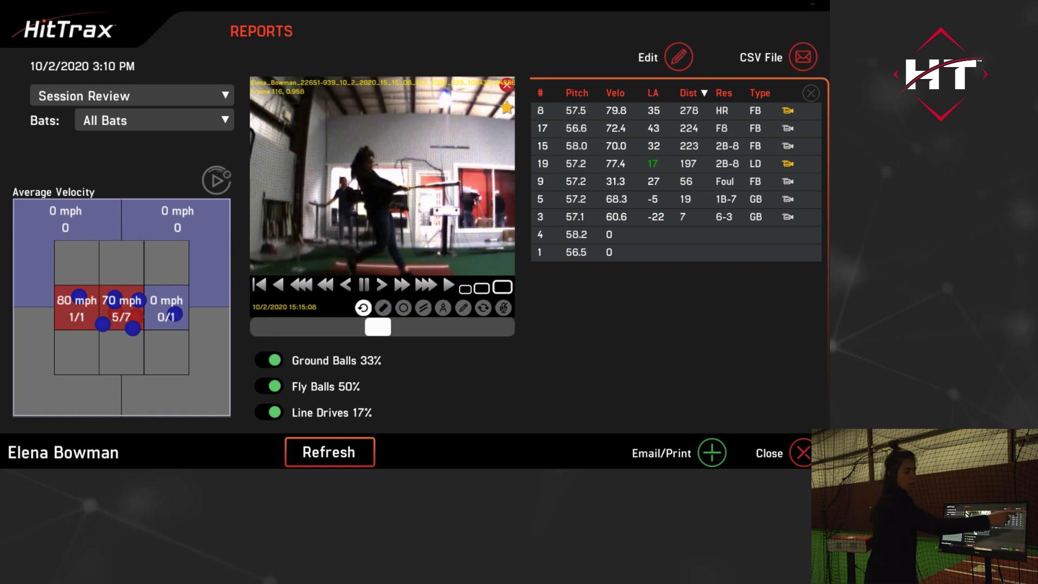
Step: Add the 79.8 mph home run and the 68.3 mph ground-ball single to the comparison and open them in video review
click(783, 109)
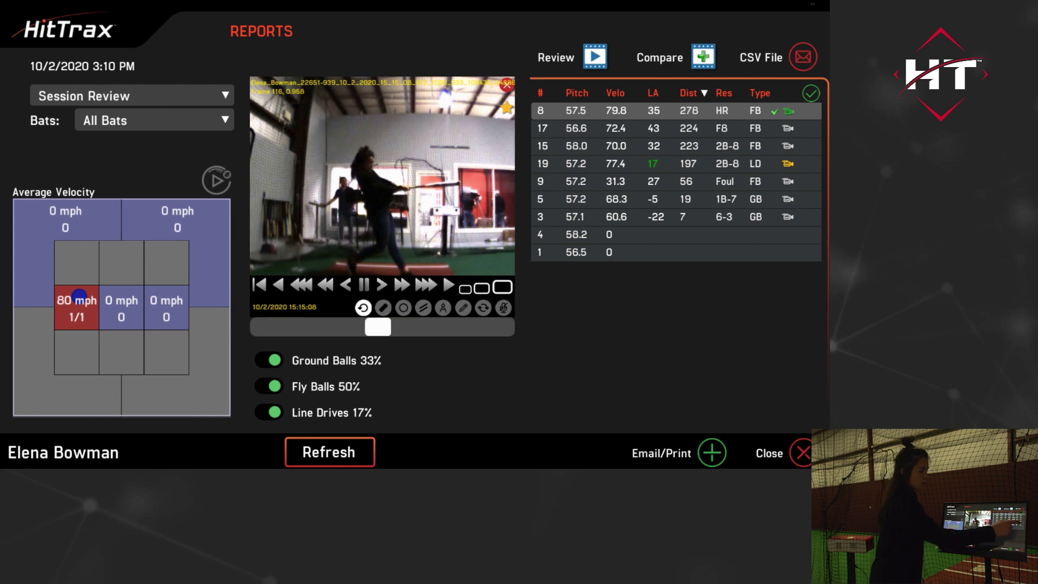
click(787, 199)
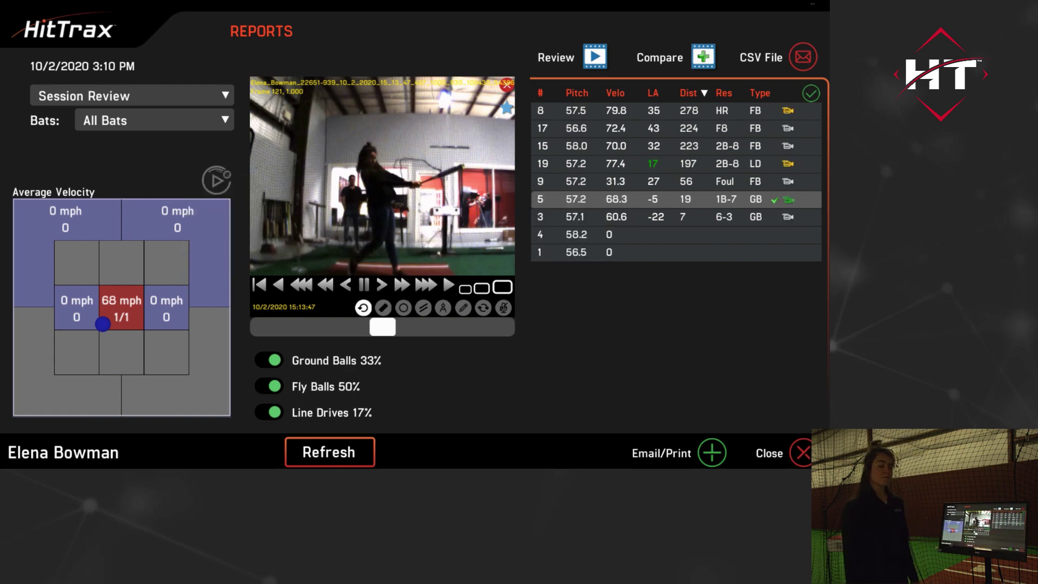
click(594, 57)
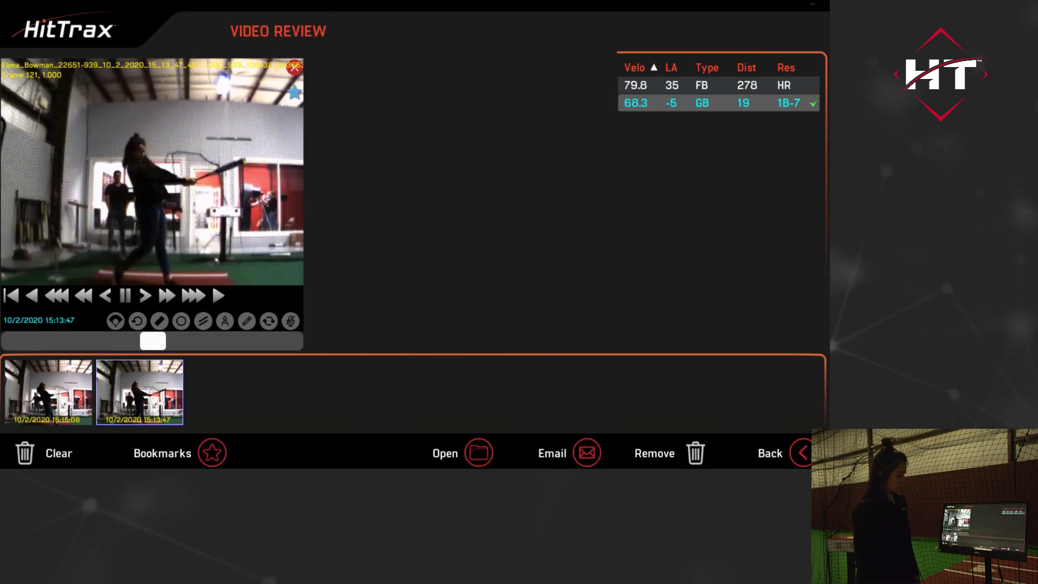
Step: Load the home run swing beside the single, align them at frames 108 and 115, and scrub both in sync to frames 198 and 205
click(48, 392)
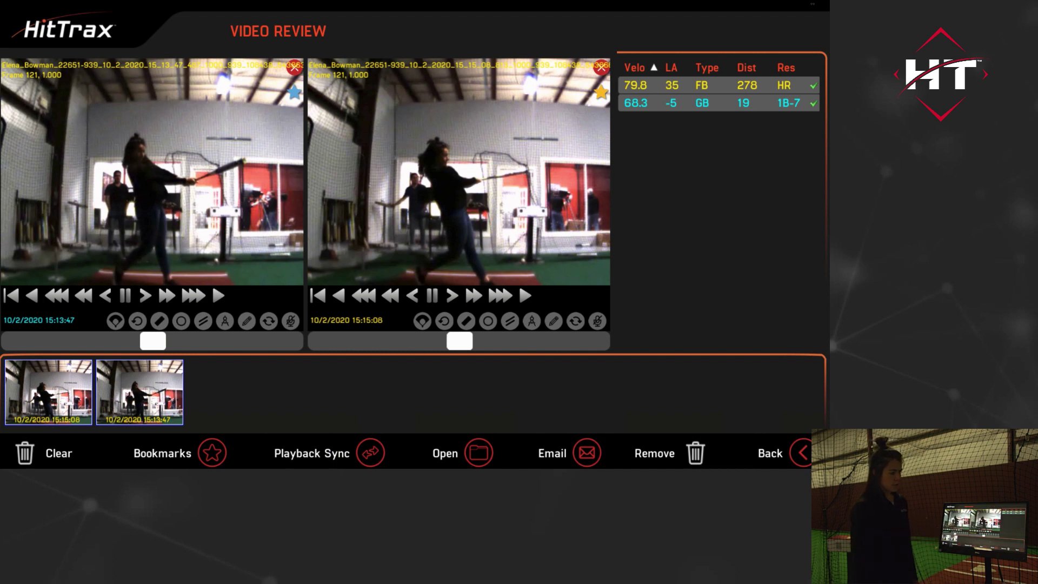
mouse_move(153, 341)
mouse_down()
mouse_move(48, 341)
mouse_move(146, 341)
mouse_up()
mouse_move(459, 341)
mouse_down()
mouse_move(427, 341)
mouse_move(444, 341)
mouse_up()
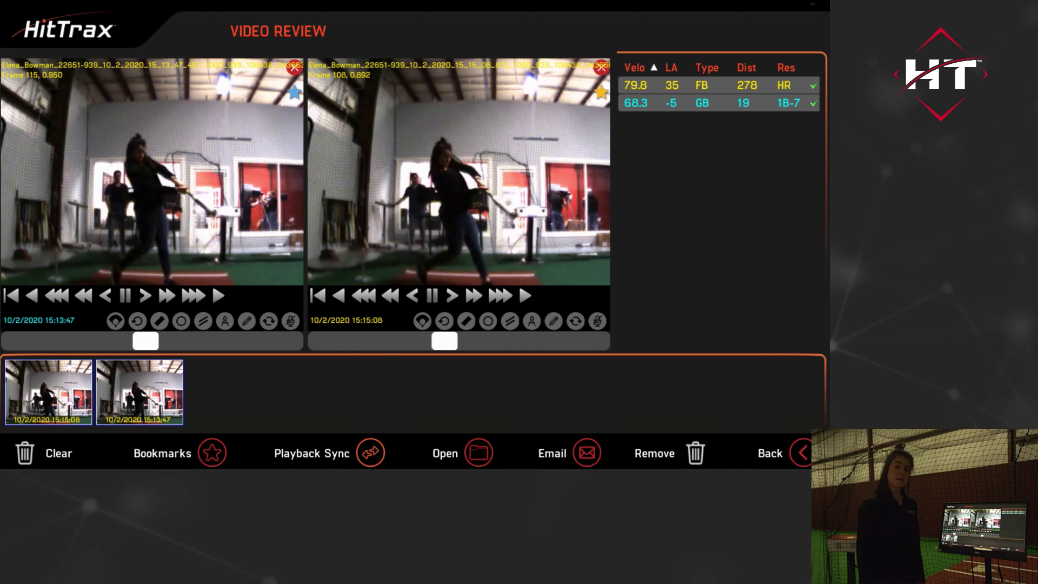
drag(444, 341, 548, 341)
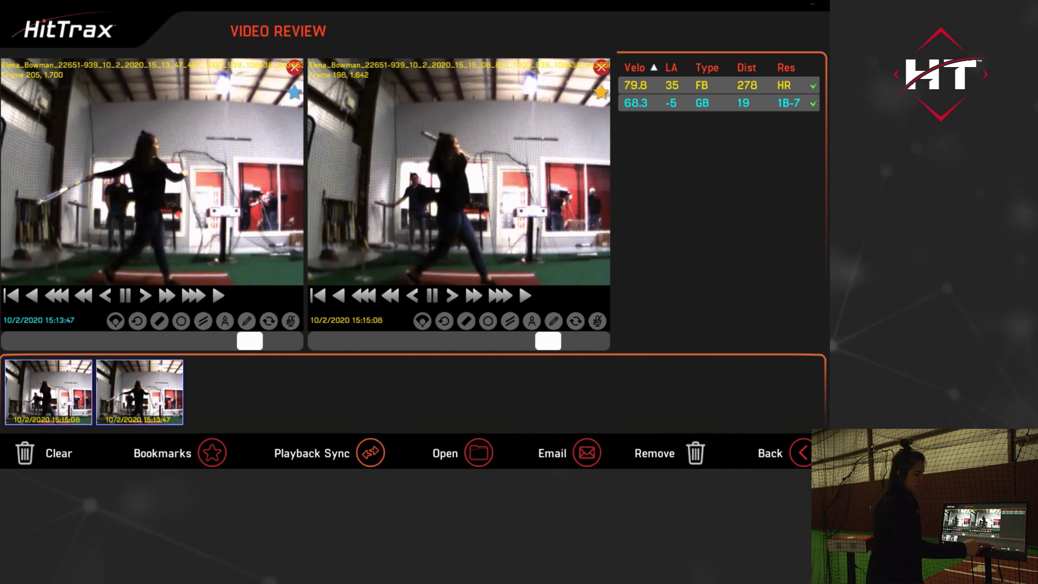
Step: Email both swing videos with the CC list recipients copied, and return to the session report
click(586, 453)
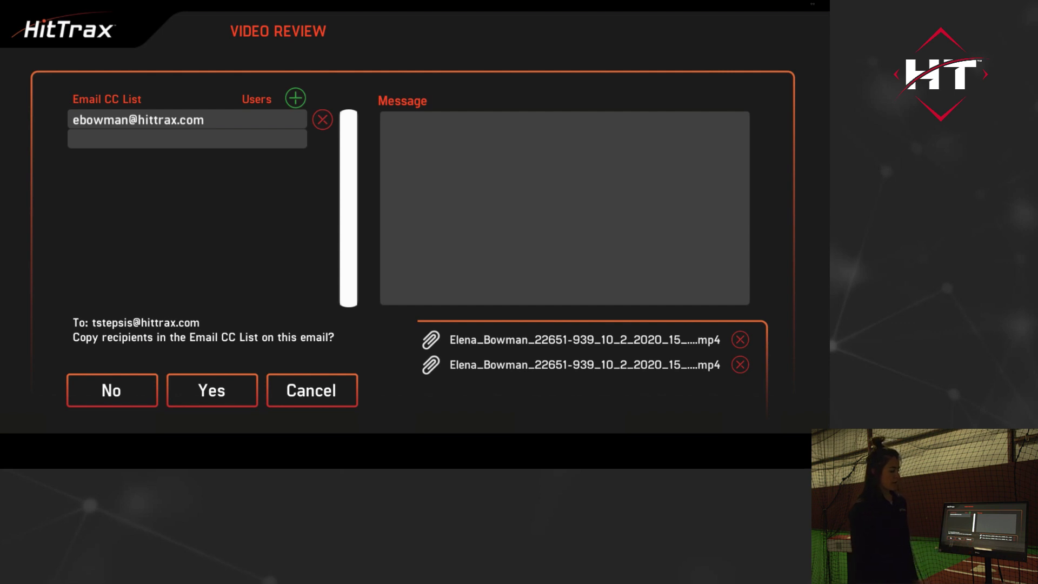
click(212, 391)
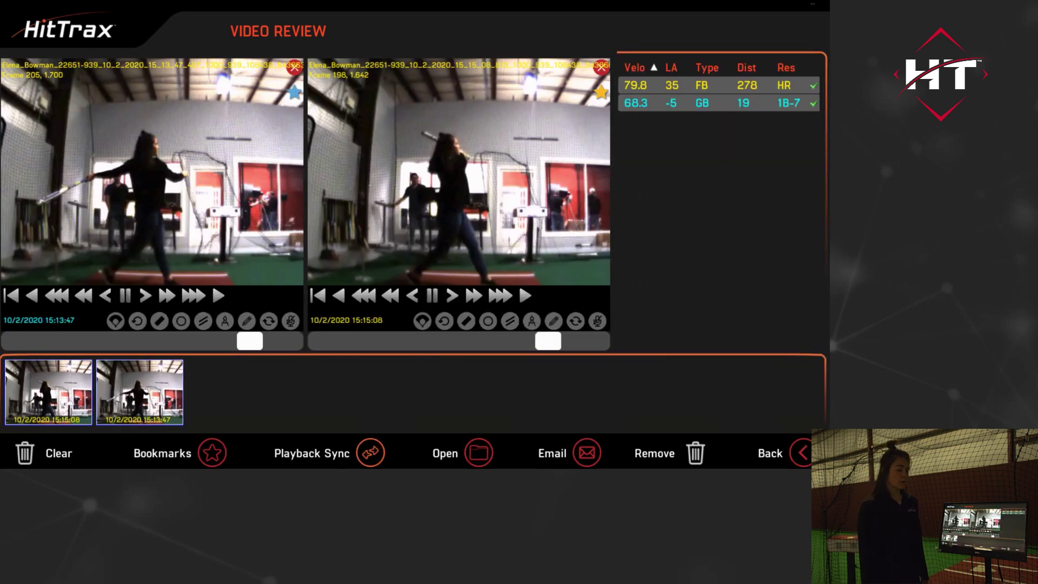
click(802, 452)
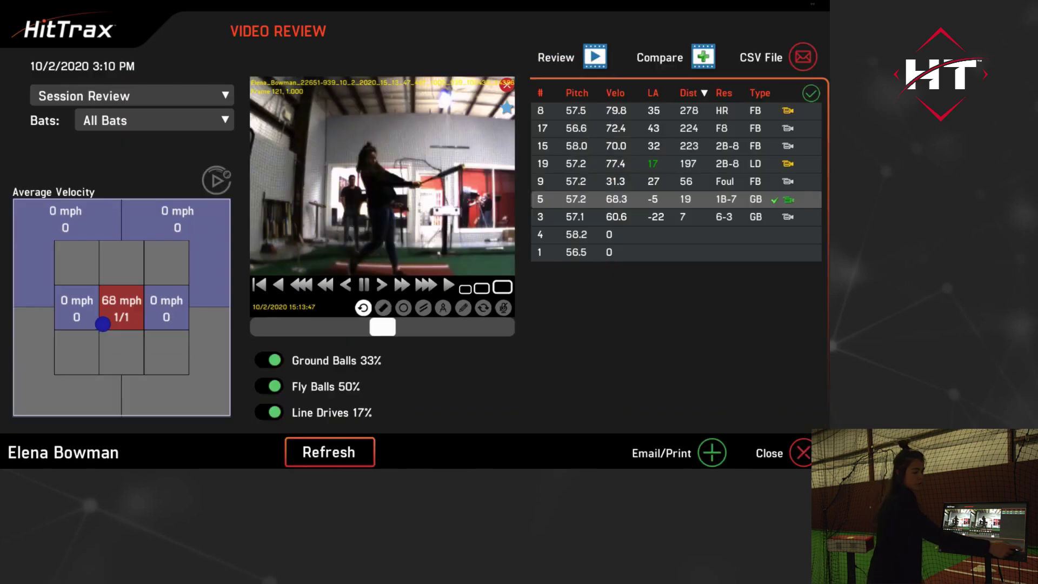